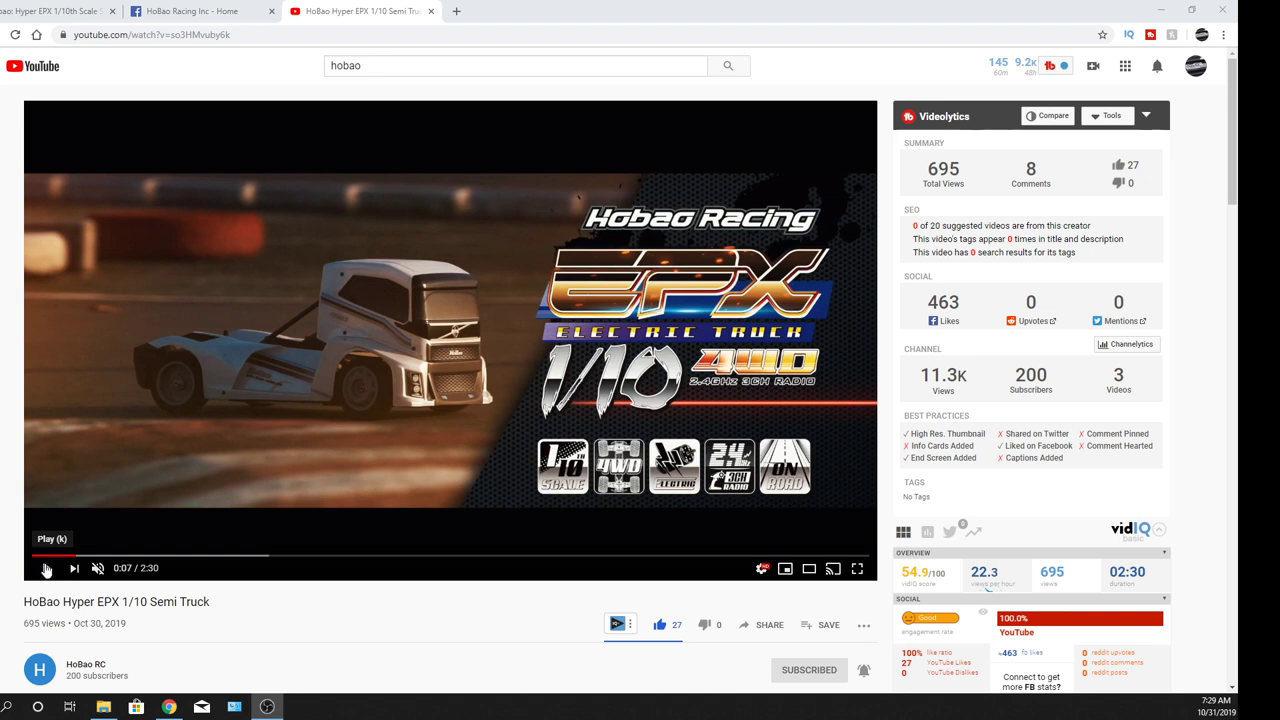
- Play the HoBao Hyper EPX 1/10 Semi Truck video and watch to about 1:25
left_click(46, 568)
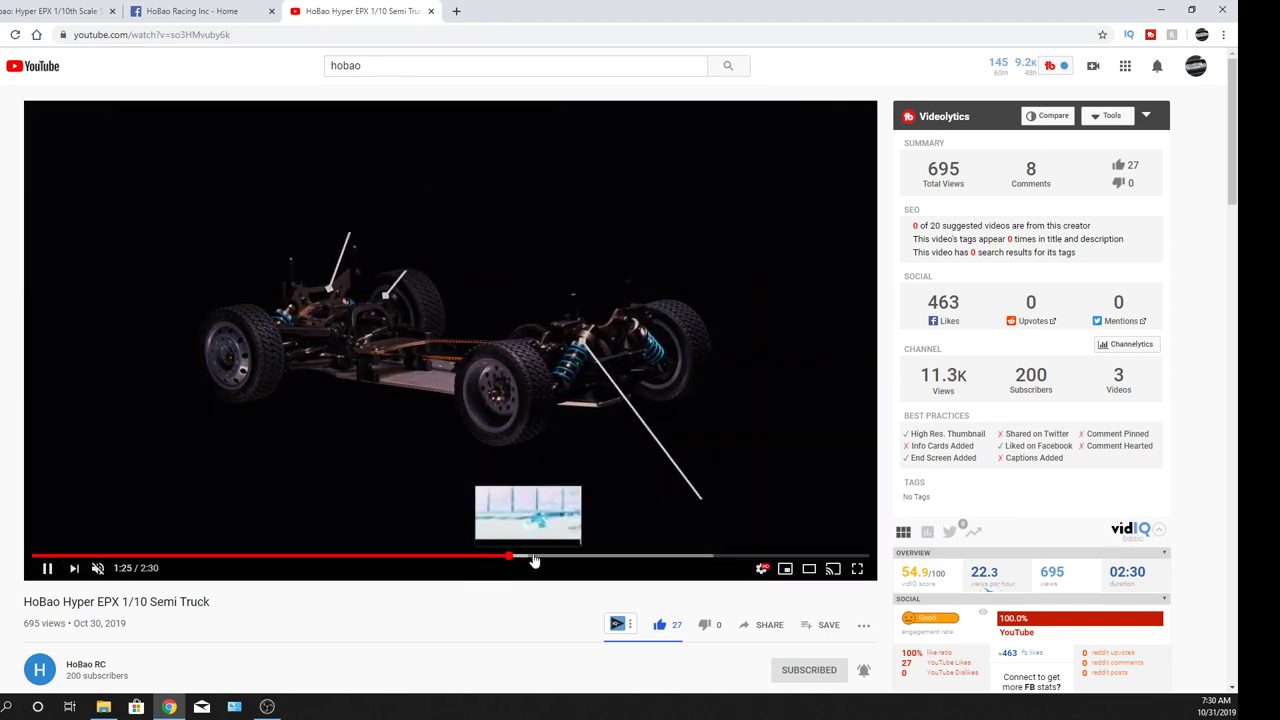
- Seek the semi truck video ahead to 1:31 to watch the driving footage
left_click(545, 556)
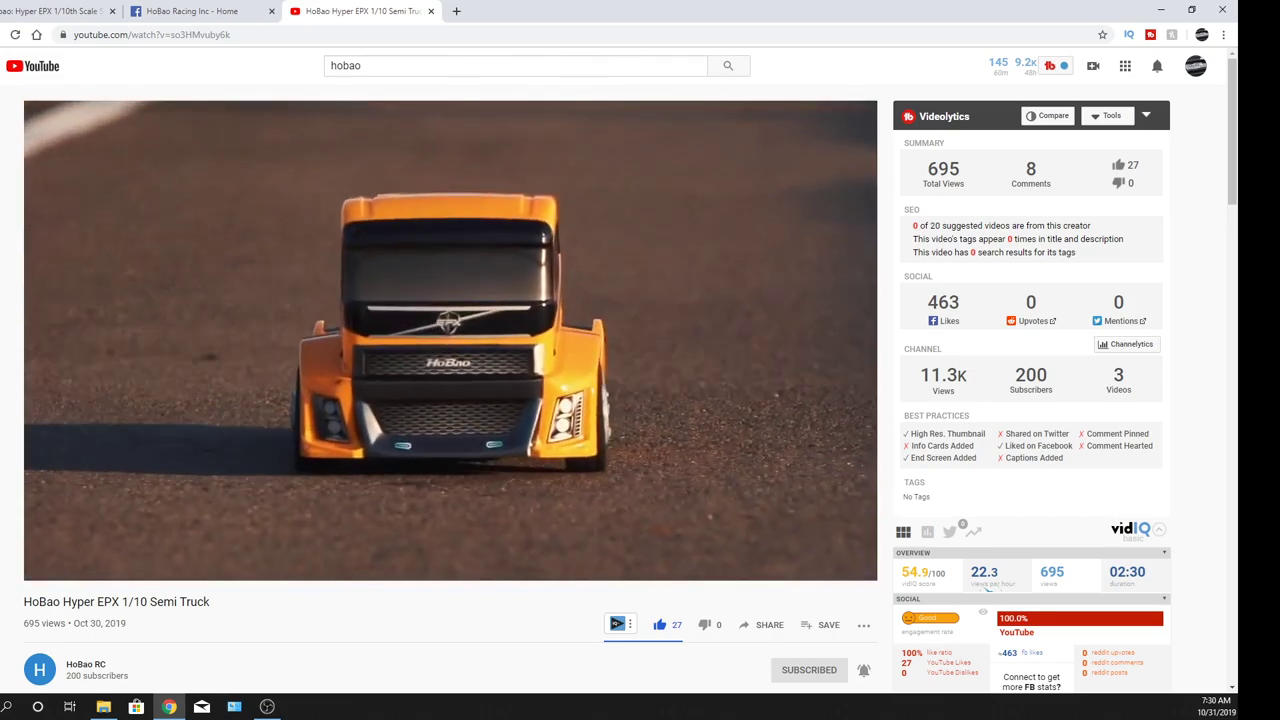
scroll(450, 400, "down", 1)
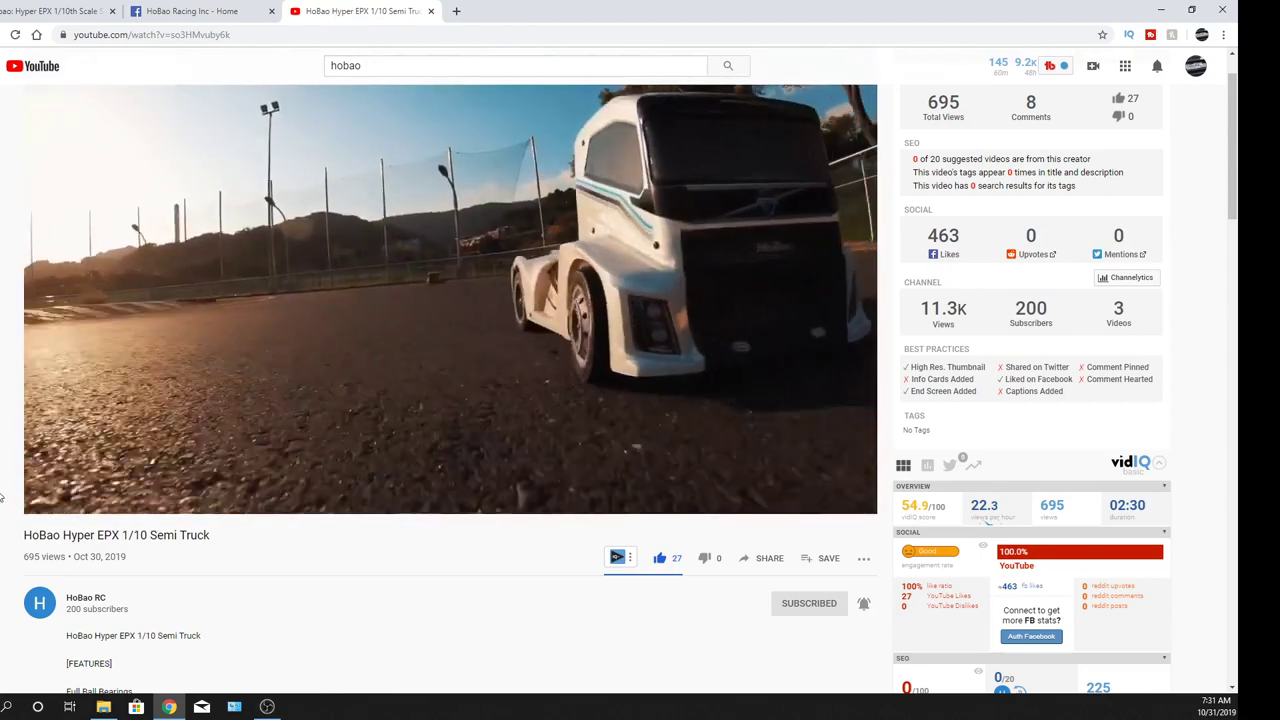
scroll(5, 501, "down", 4)
scroll(3, 495, "down", 2)
scroll(3, 495, "down", 3)
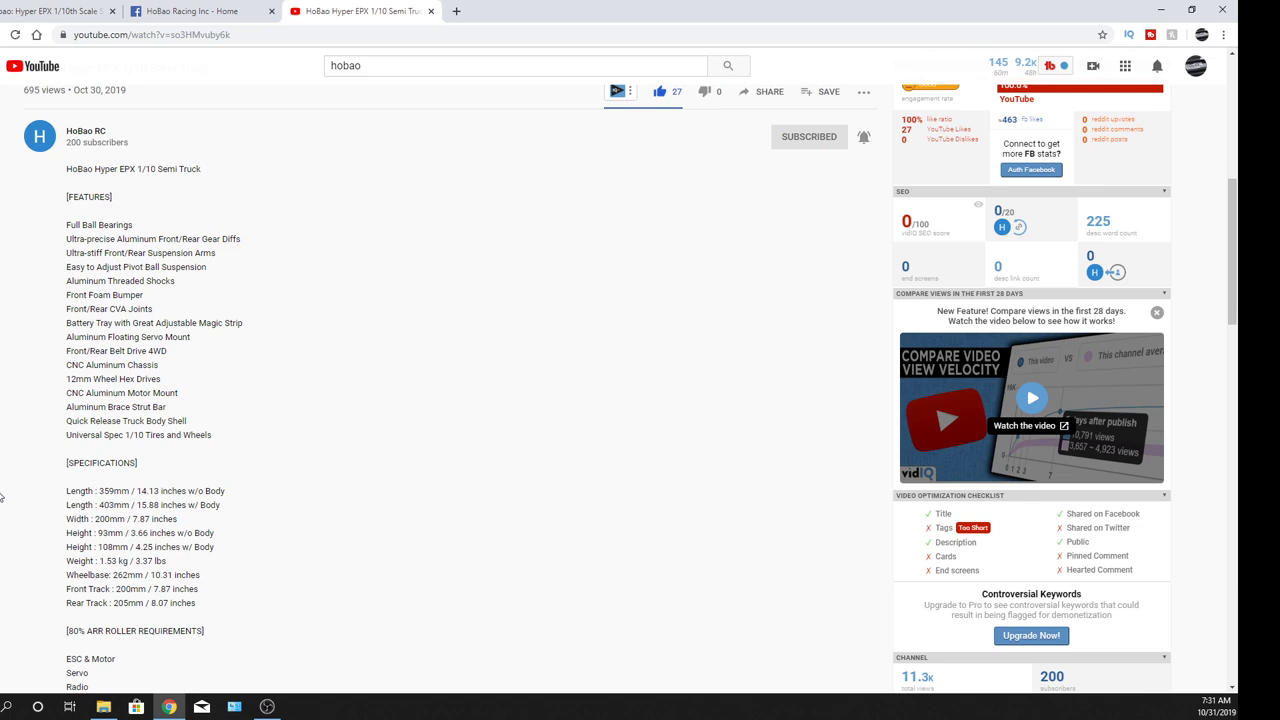
scroll(3, 495, "down", 2)
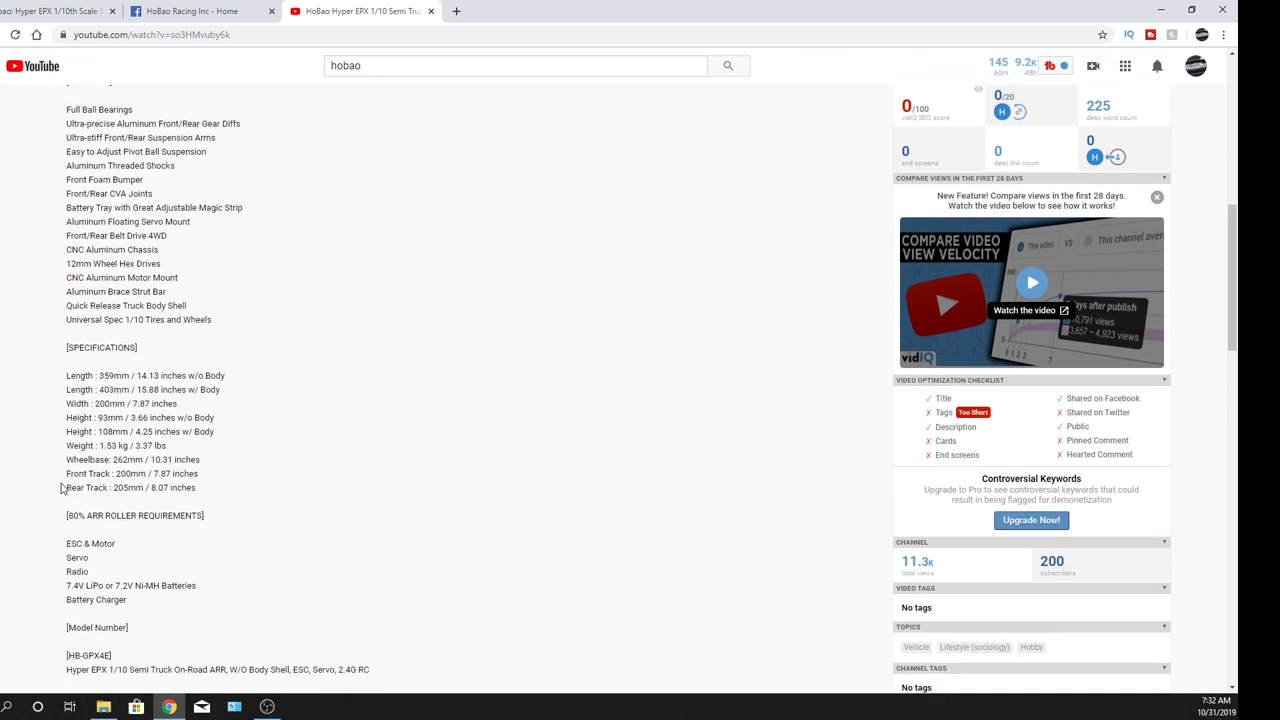
scroll(62, 488, "down", 1)
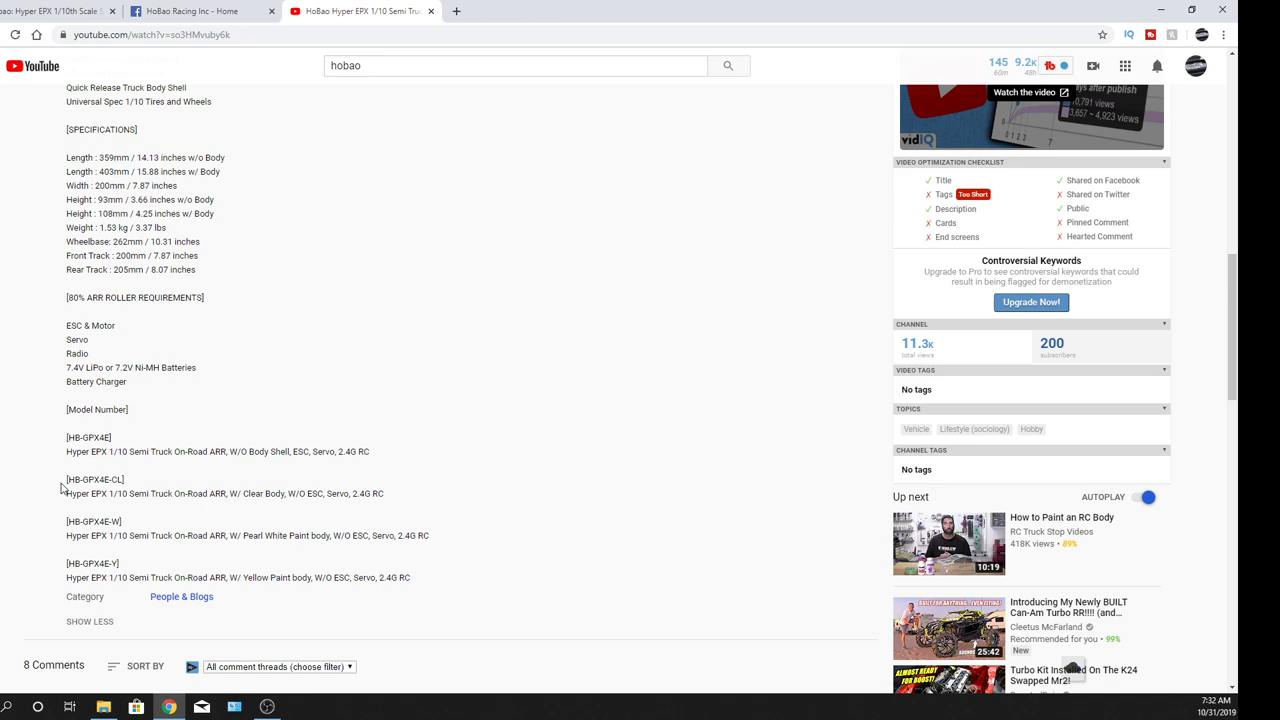
scroll(62, 488, "up", 3)
scroll(62, 488, "up", 2)
scroll(62, 488, "up", 2)
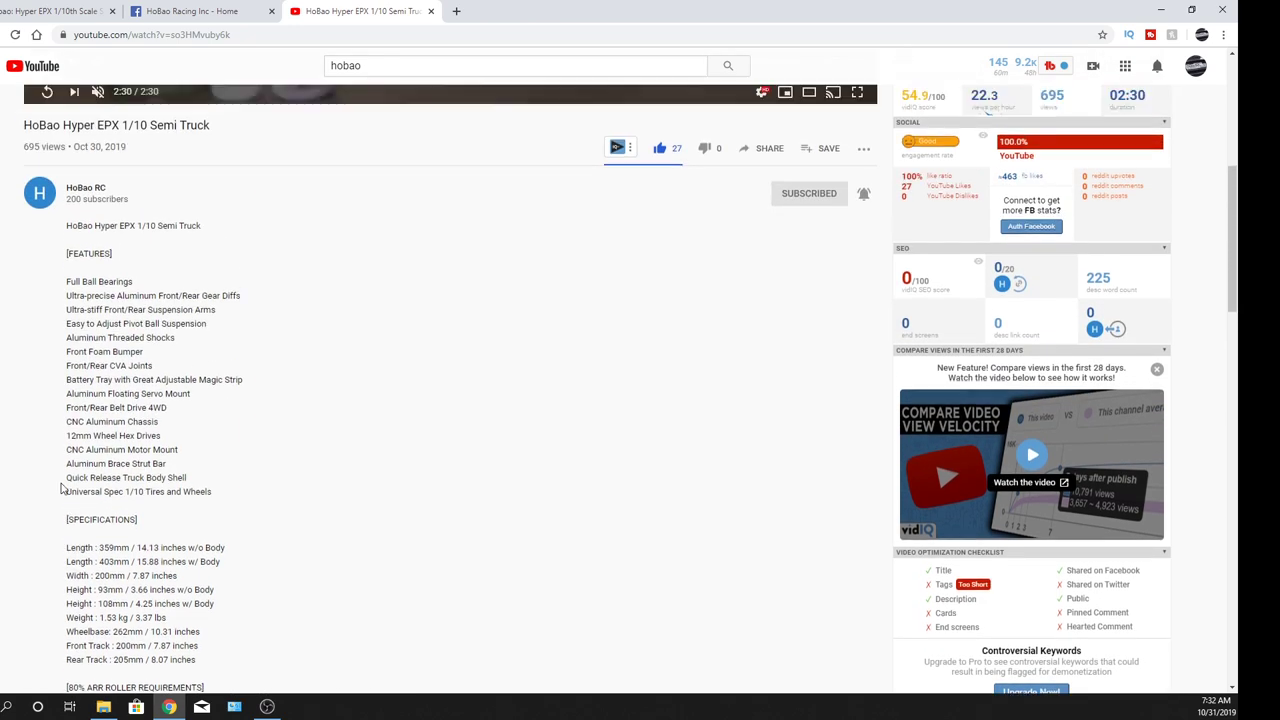
scroll(62, 488, "up", 2)
scroll(62, 488, "up", 5)
scroll(62, 488, "up", 3)
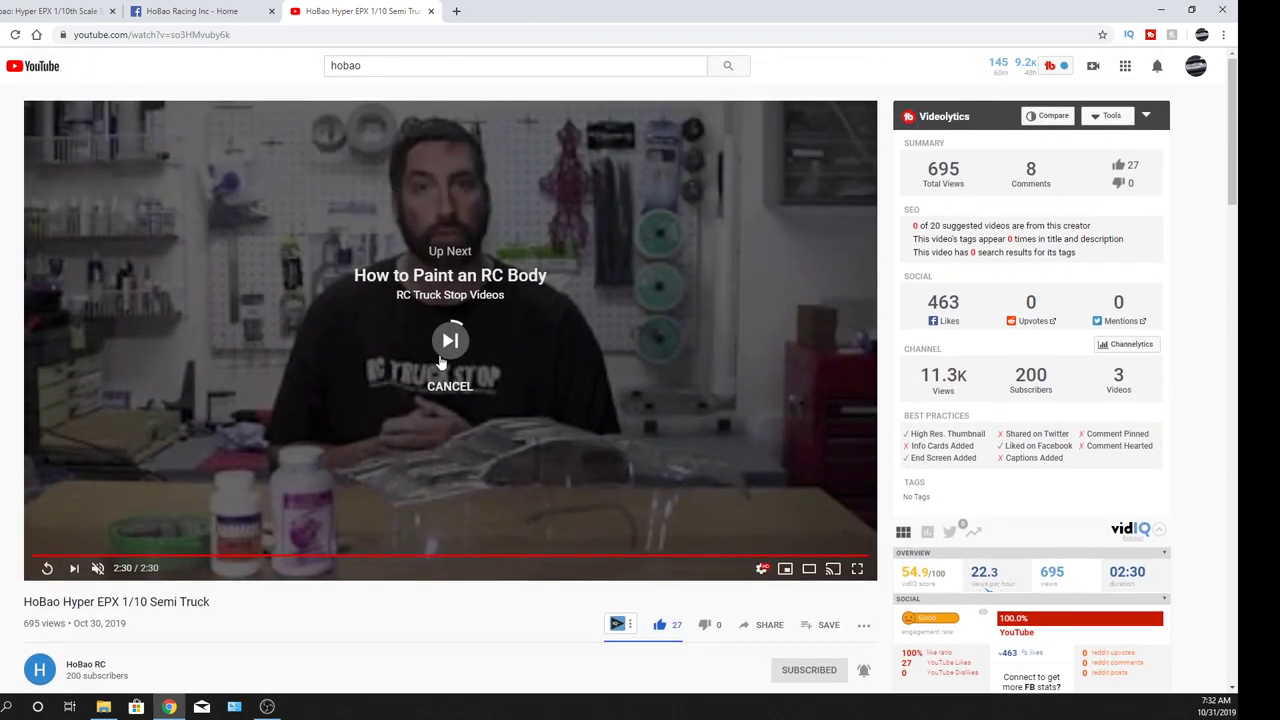
- Cancel the Up Next autoplay after the semi truck video ends at 2:30
left_click(450, 387)
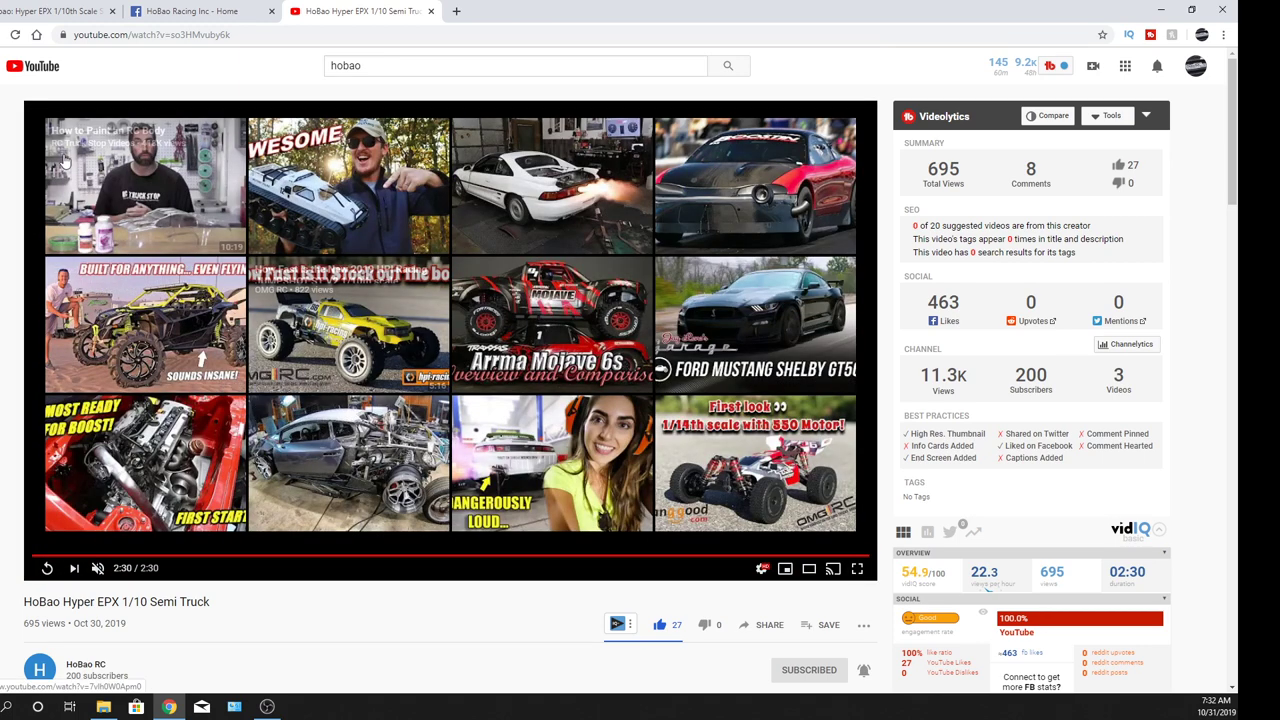
- Go back to the YouTube search results for "hobao" with Alt+Left
key("alt+Left")
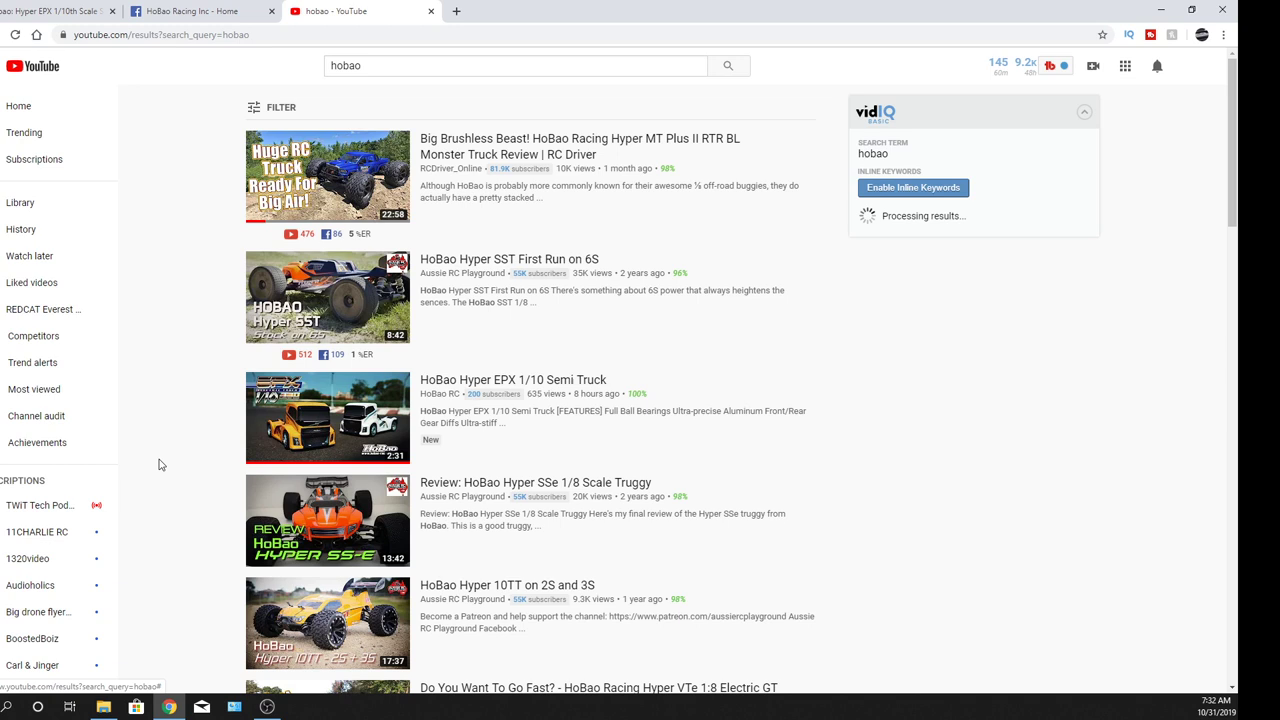